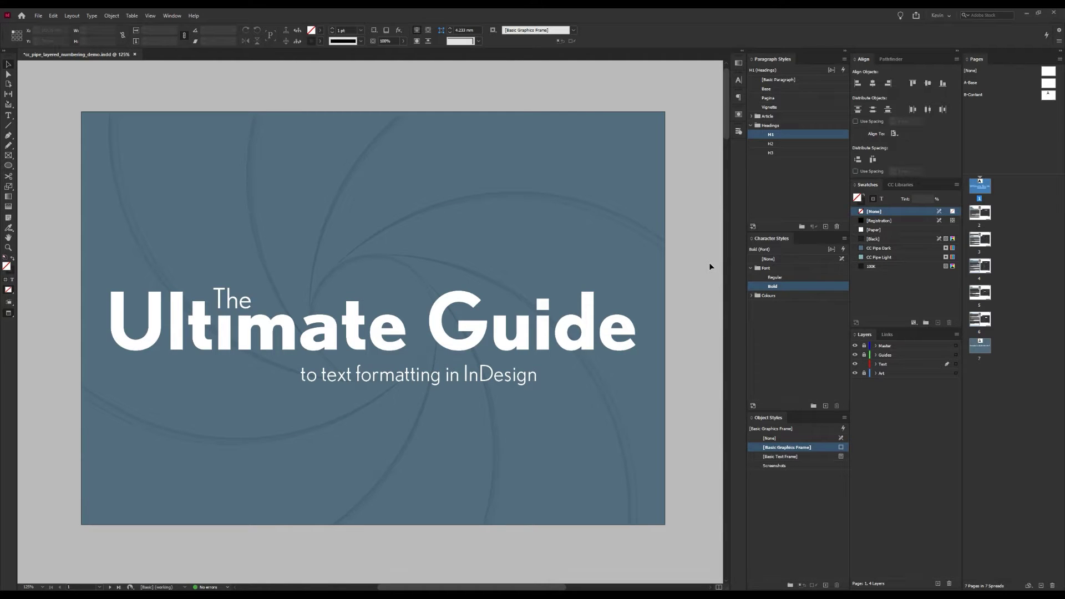
Step: Look through the document from the cover to the Object Styles page and return to page 2
{"action": "scroll", "coordinate": [695, 256], "scroll_direction": "down", "scroll_amount": 10}
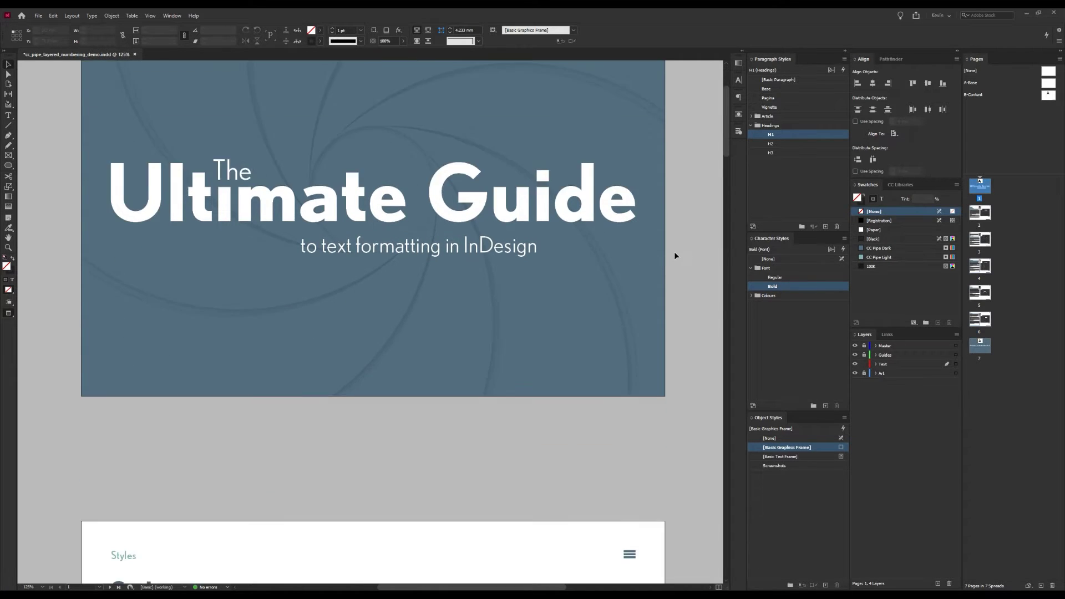
{"action": "scroll", "coordinate": [676, 255], "scroll_direction": "down", "scroll_amount": 10}
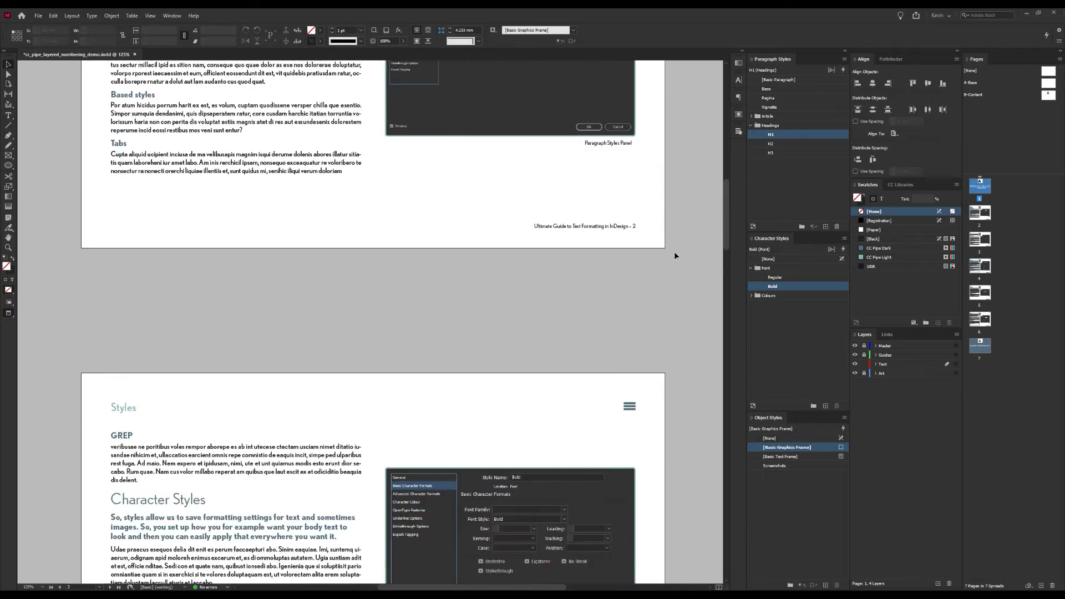
{"action": "scroll", "coordinate": [200, 334], "scroll_direction": "down", "scroll_amount": 10}
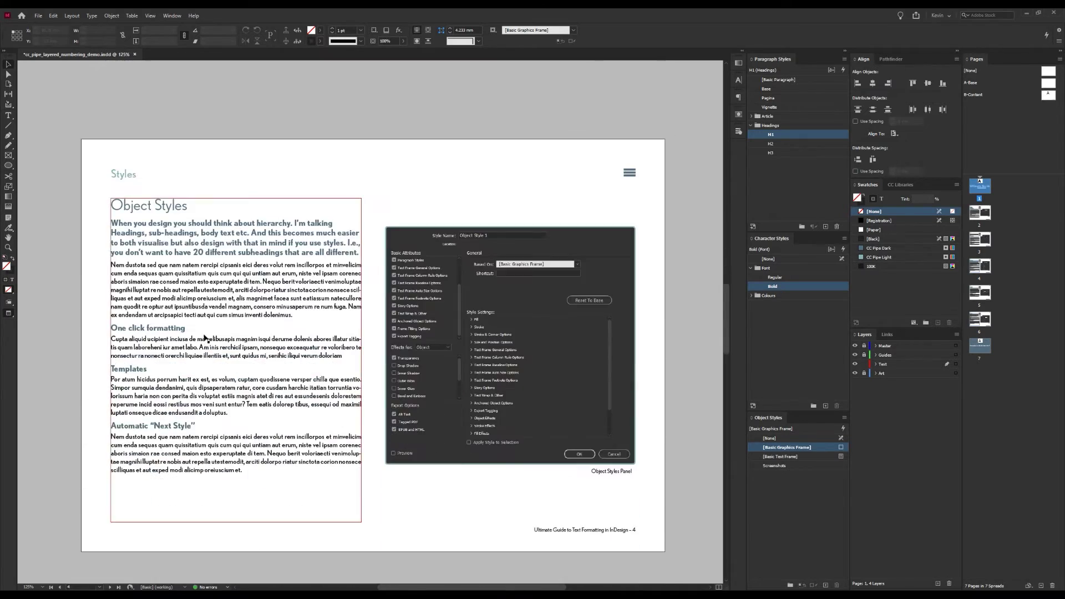
{"action": "scroll", "coordinate": [217, 328], "scroll_direction": "down", "scroll_amount": 10}
{"action": "scroll", "coordinate": [217, 328], "scroll_direction": "up", "scroll_amount": 15}
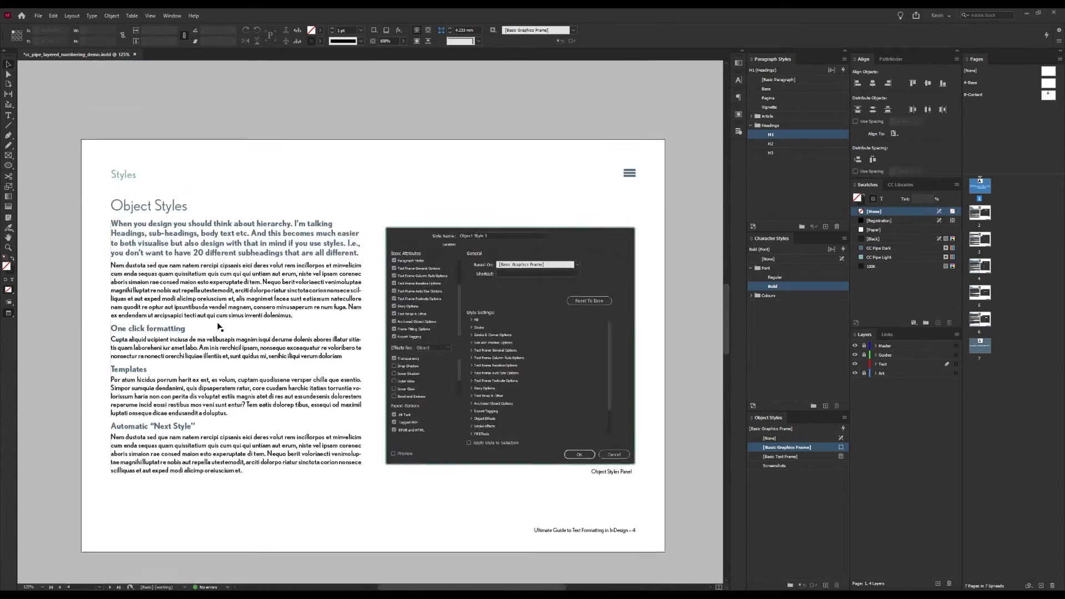
{"action": "scroll", "coordinate": [279, 302], "scroll_direction": "up", "scroll_amount": 5}
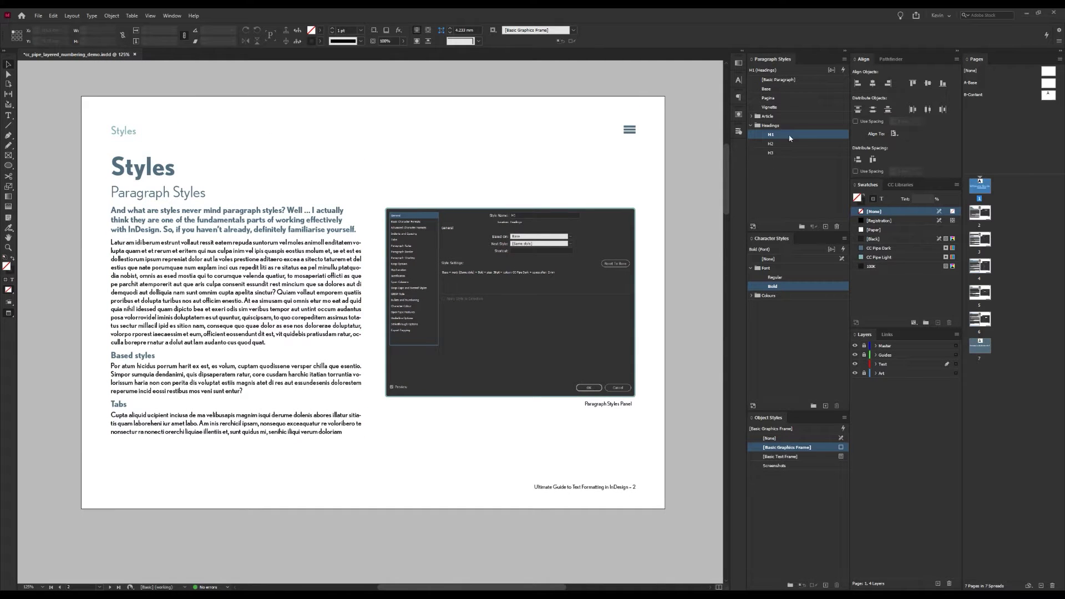
Step: Select the main text frame on page 2 and examine its thread to the next page outside preview mode
{"action": "left_click", "coordinate": [263, 257]}
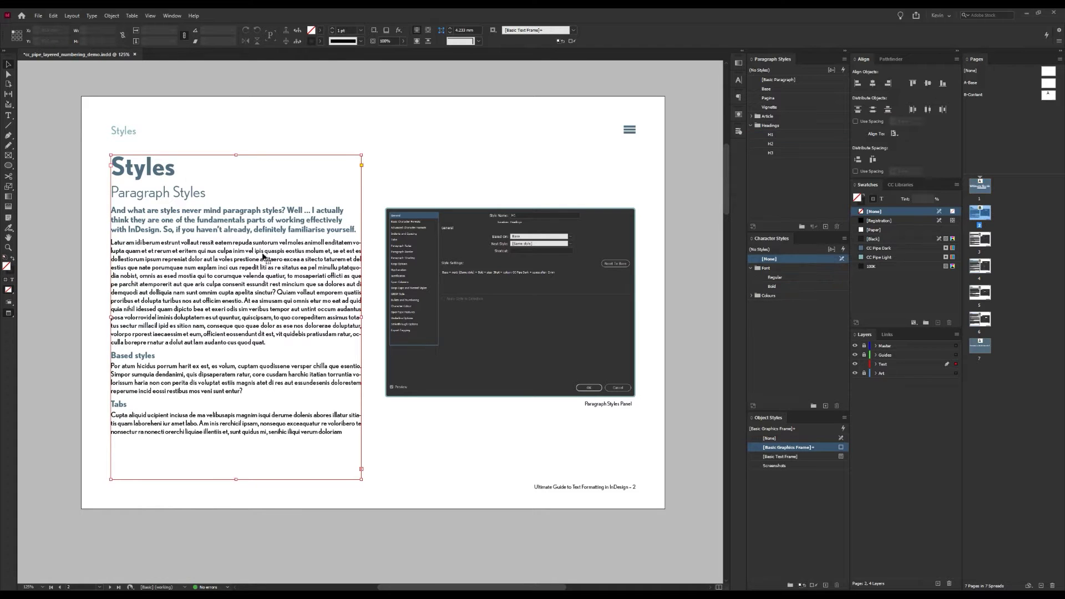
{"action": "key", "text": "w"}
{"action": "scroll", "coordinate": [264, 261], "scroll_direction": "down", "scroll_amount": 6}
{"action": "scroll", "coordinate": [258, 381], "scroll_direction": "up", "scroll_amount": 6}
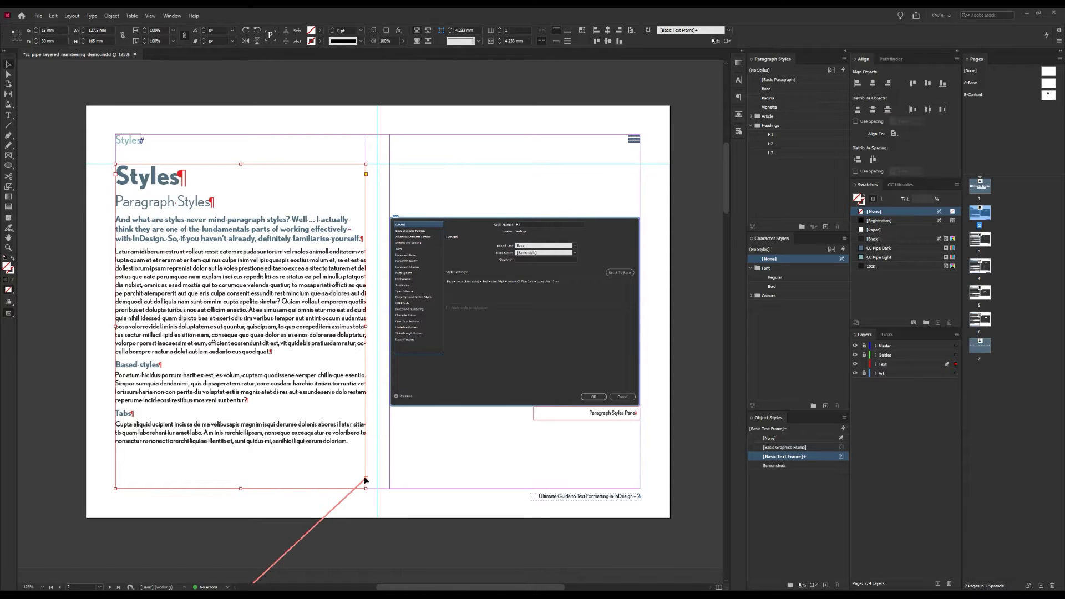
{"action": "scroll", "coordinate": [348, 451], "scroll_direction": "down", "scroll_amount": 5}
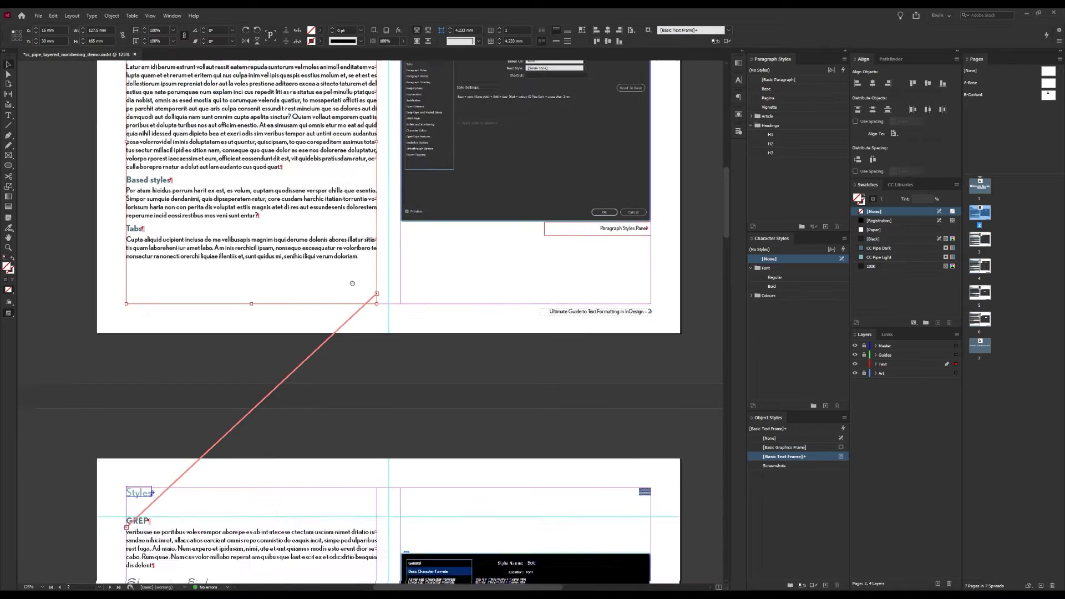
{"action": "left_click", "coordinate": [426, 220]}
{"action": "scroll", "coordinate": [258, 137], "scroll_direction": "up", "scroll_amount": 5}
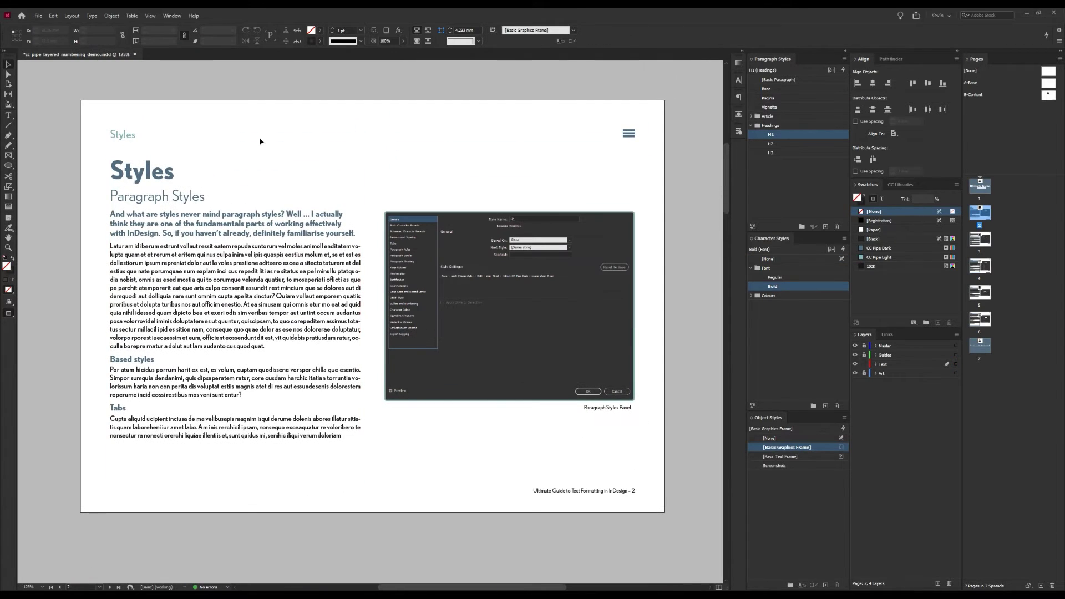
Step: Toggle the display of text threads in the document
{"action": "left_click", "coordinate": [151, 16]}
{"action": "mouse_move", "coordinate": [191, 174]}
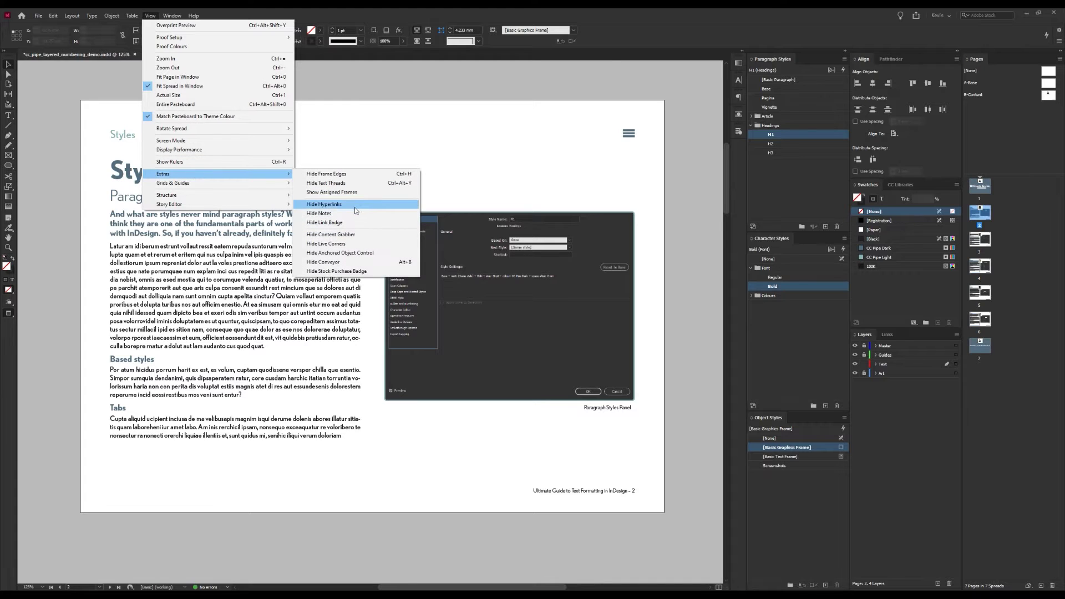
{"action": "left_click", "coordinate": [351, 183]}
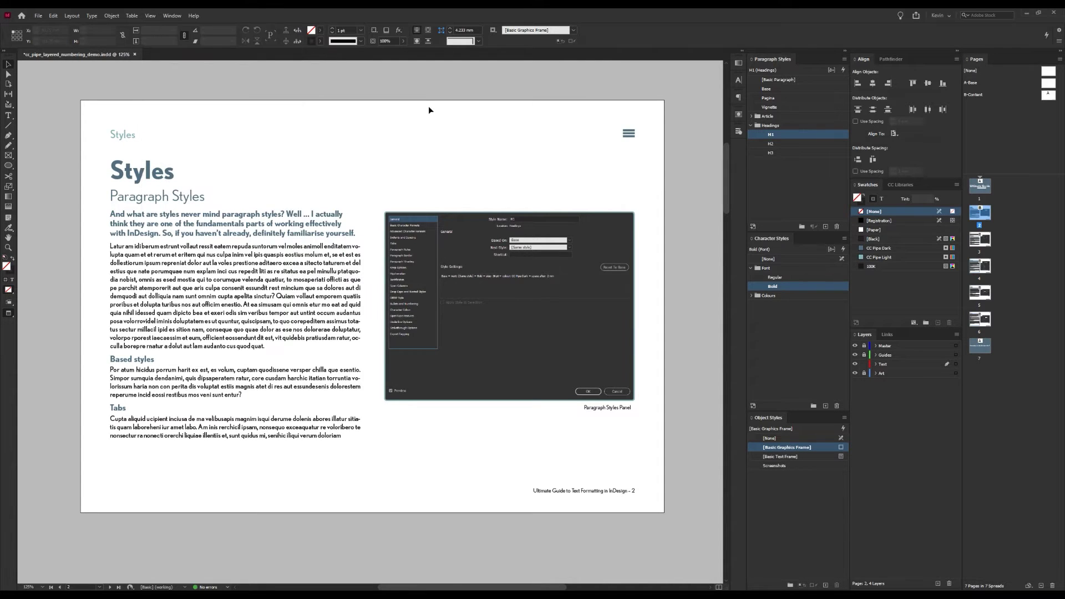
{"action": "scroll", "coordinate": [410, 154], "scroll_direction": "up", "scroll_amount": 1}
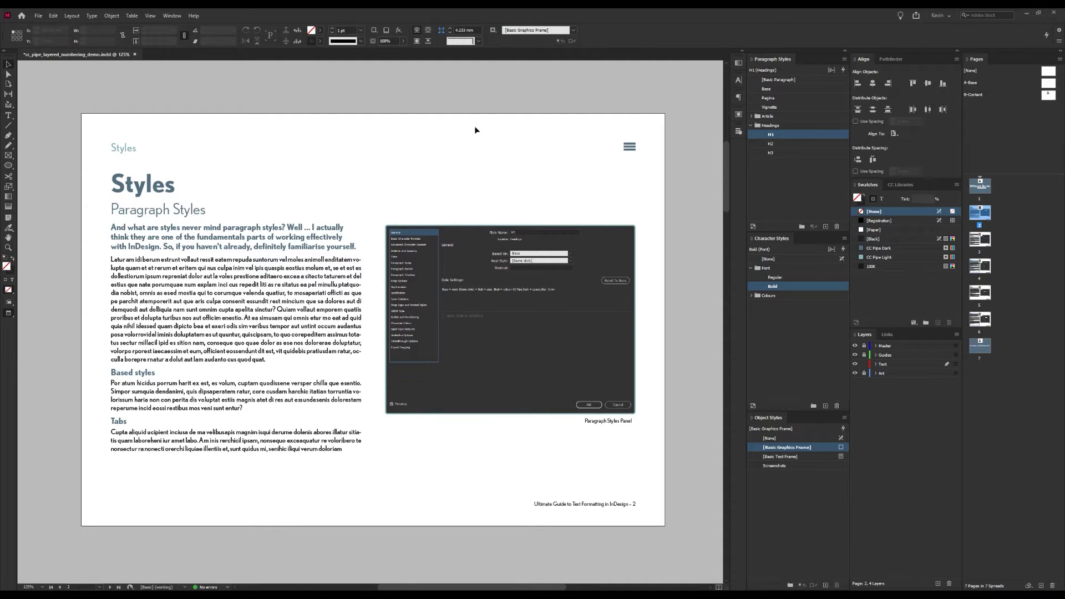
Step: Give the H1 paragraph style a Numbers list type using the 1, 2, 3, 4... format
{"action": "double_click", "coordinate": [791, 136]}
{"action": "left_click_drag", "start_coordinate": [446, 183], "coordinate": [507, 130]}
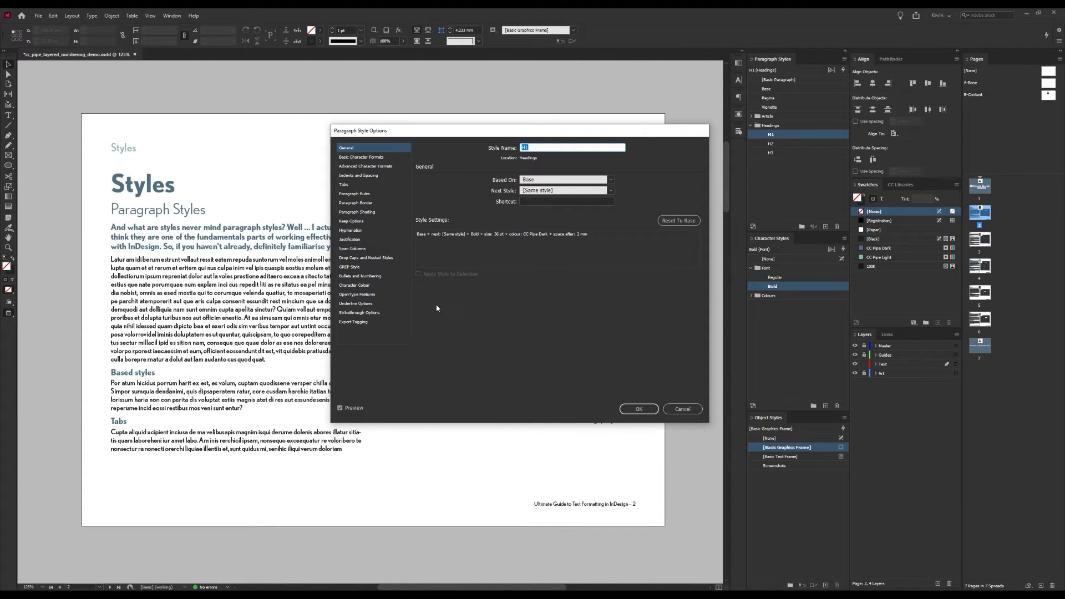
{"action": "left_click", "coordinate": [365, 277]}
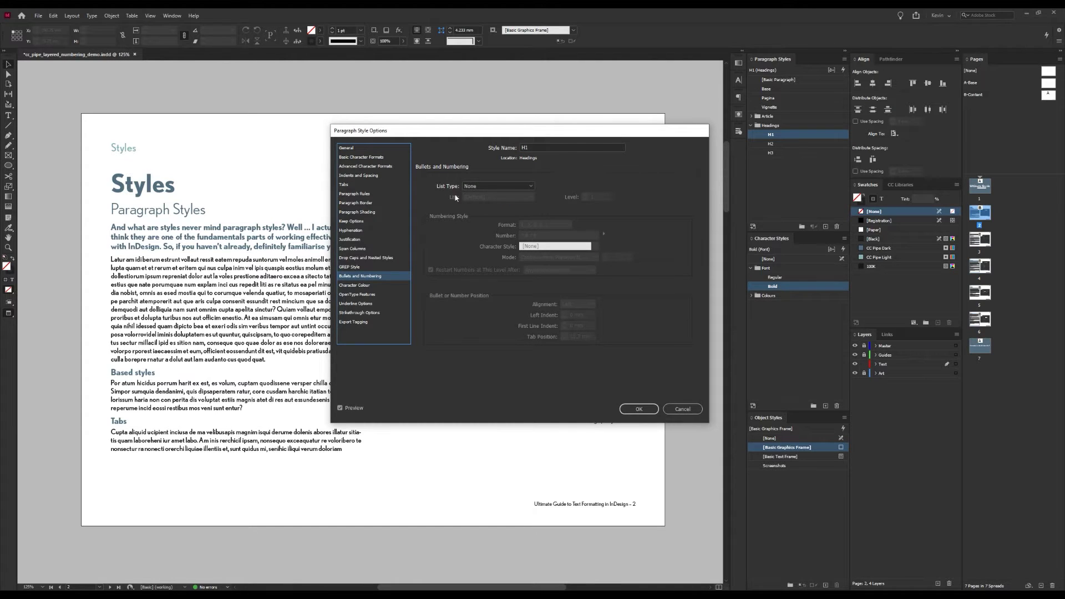
{"action": "left_click", "coordinate": [474, 188]}
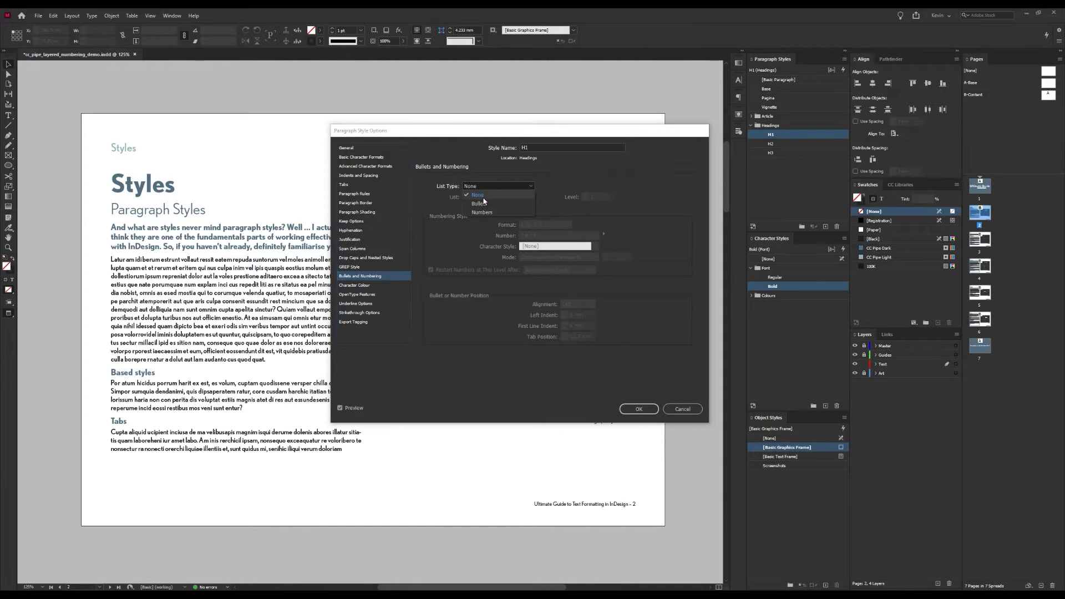
{"action": "left_click", "coordinate": [482, 213]}
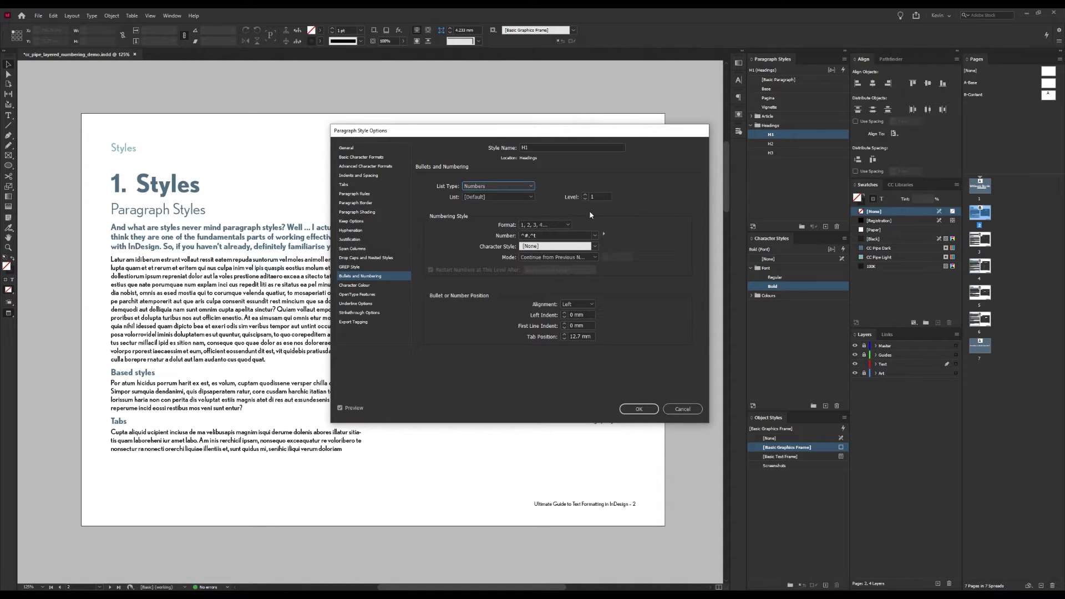
{"action": "left_click", "coordinate": [538, 225]}
{"action": "left_click", "coordinate": [542, 244]}
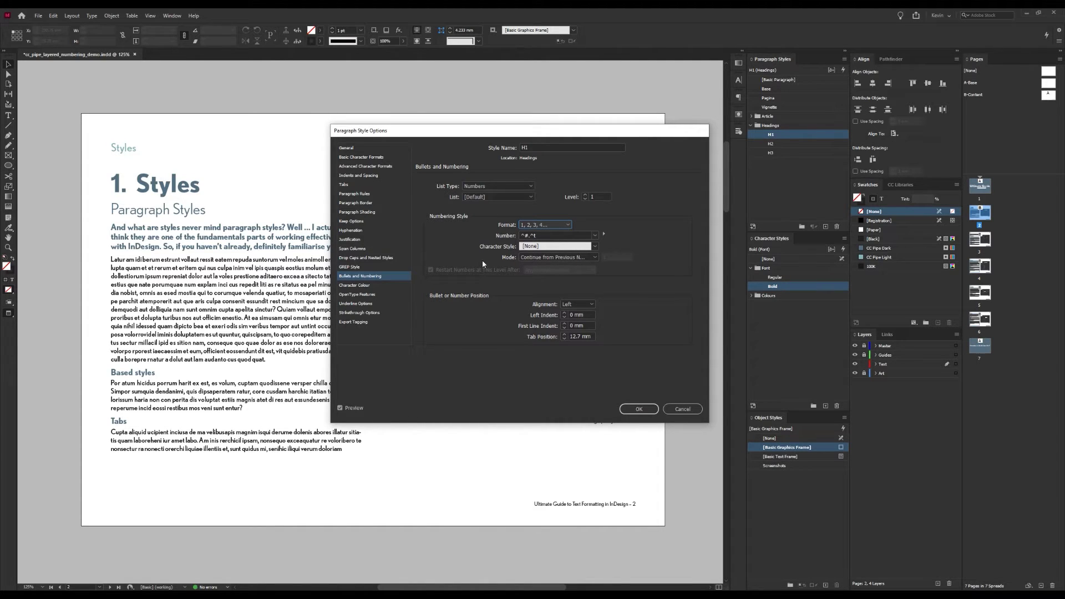
Step: Set the H1 numbering's tab position to 10 mm and apply the style changes
{"action": "left_click", "coordinate": [578, 337]}
{"action": "key", "text": "Down"}
{"action": "key", "text": "Down"}
{"action": "key", "text": "Down"}
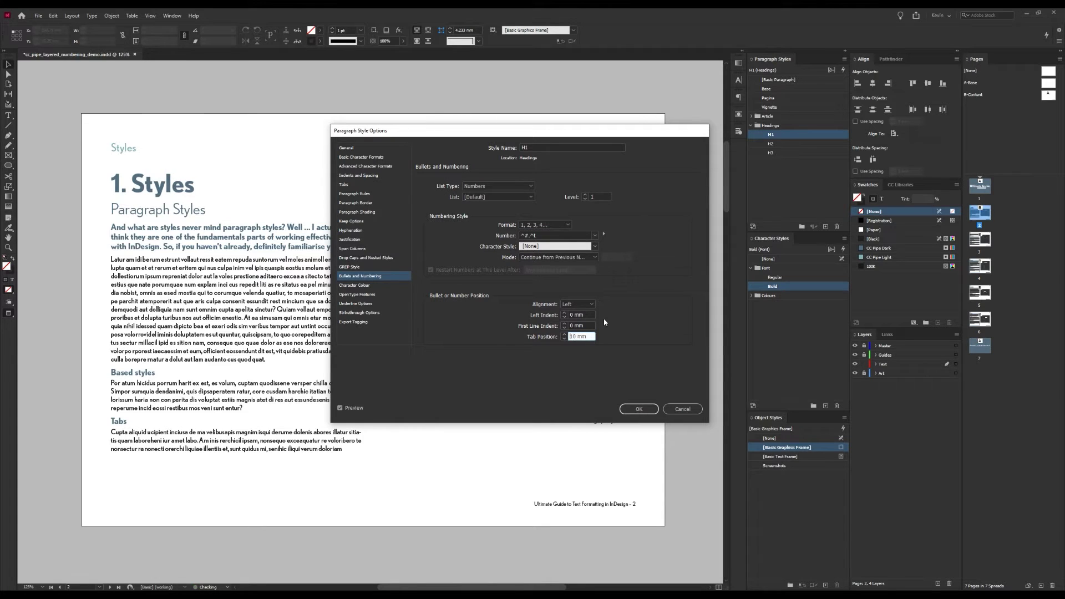
{"action": "left_click", "coordinate": [630, 409]}
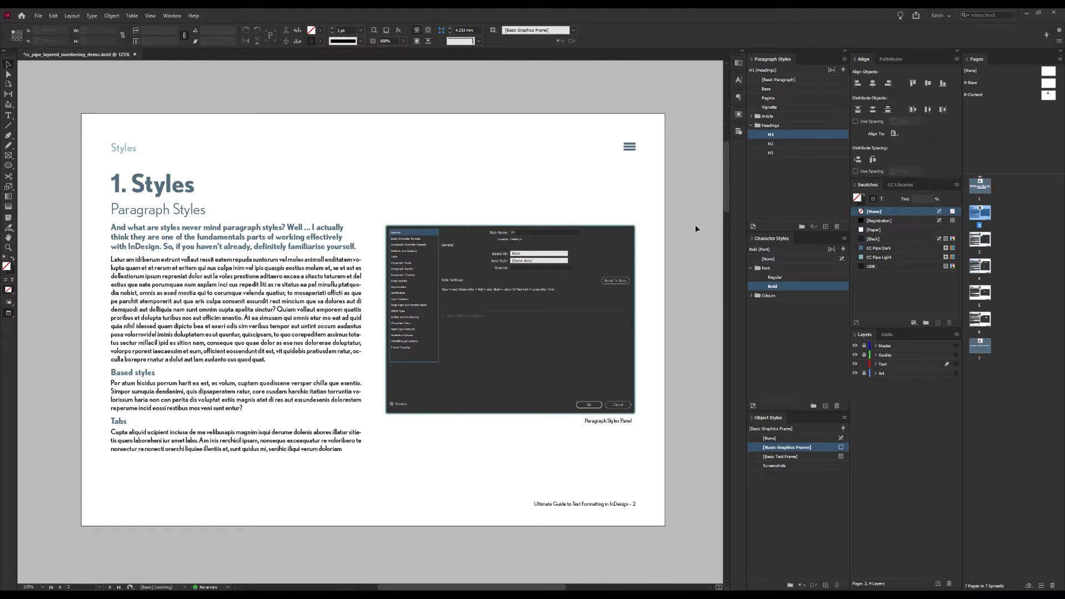
Step: Give the H2 paragraph style a Numbers list type at level 2
{"action": "double_click", "coordinate": [787, 144]}
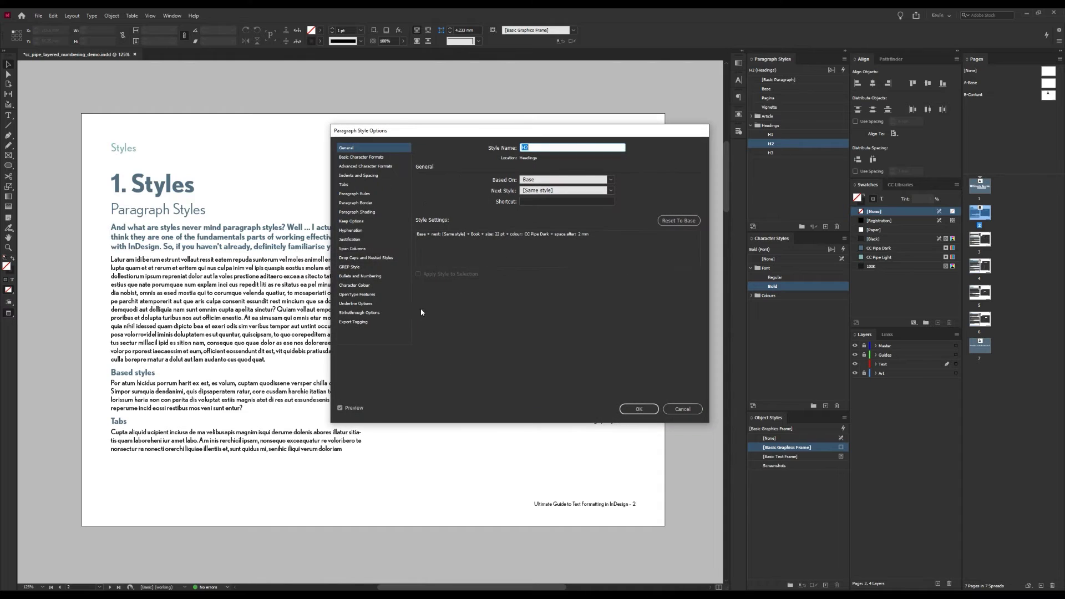
{"action": "left_click", "coordinate": [366, 276]}
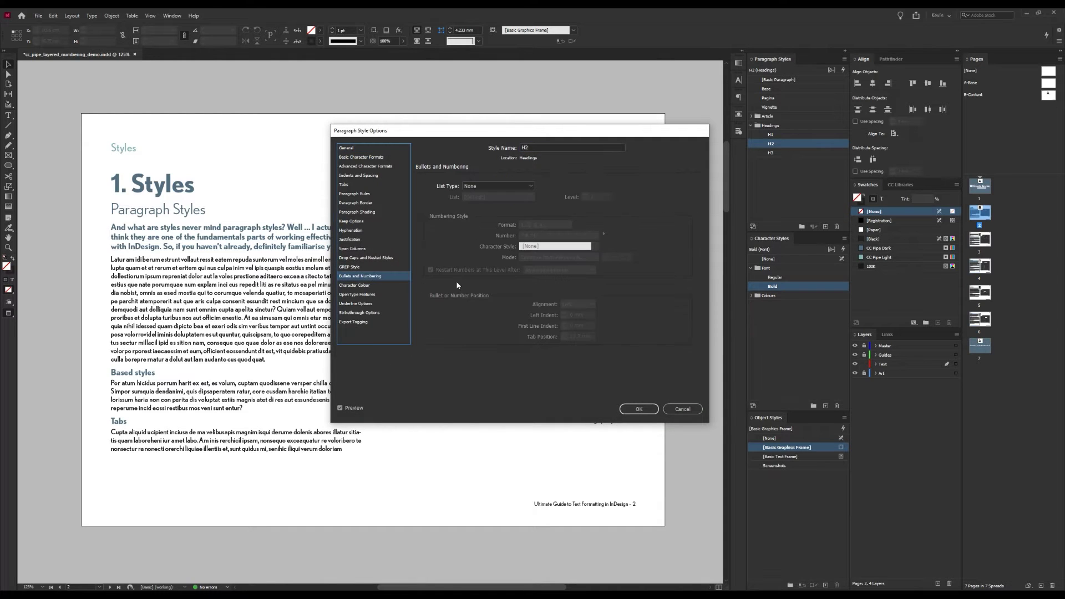
{"action": "left_click", "coordinate": [492, 186]}
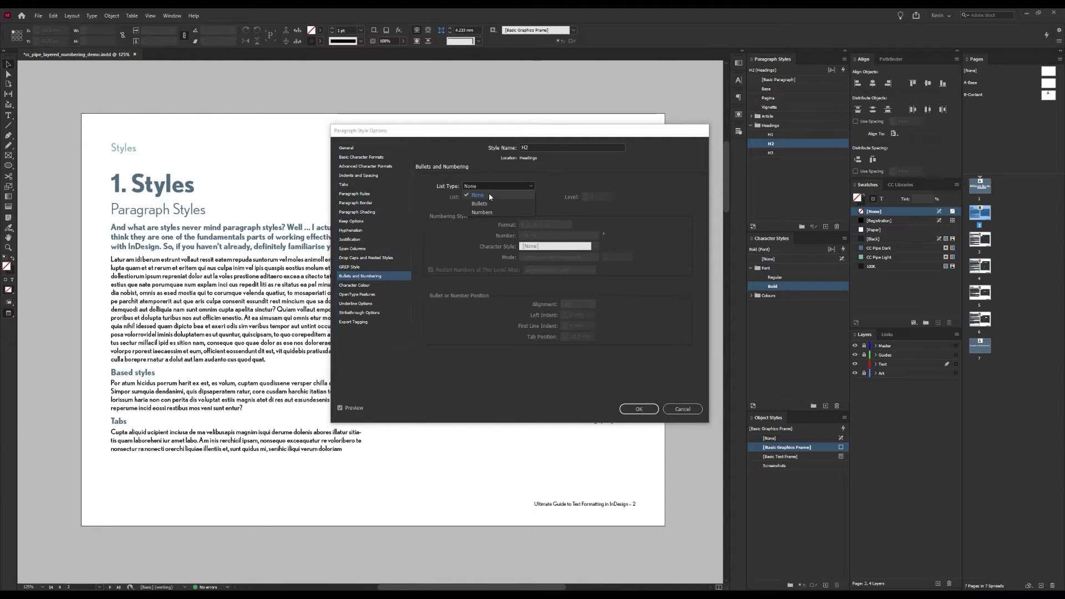
{"action": "left_click", "coordinate": [493, 212]}
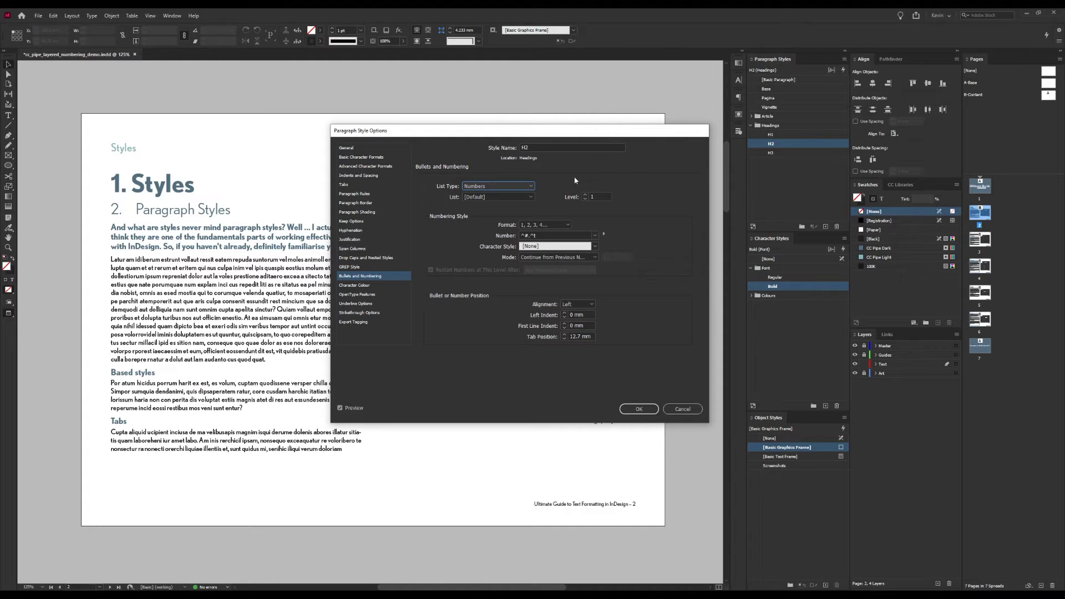
{"action": "left_click", "coordinate": [585, 195]}
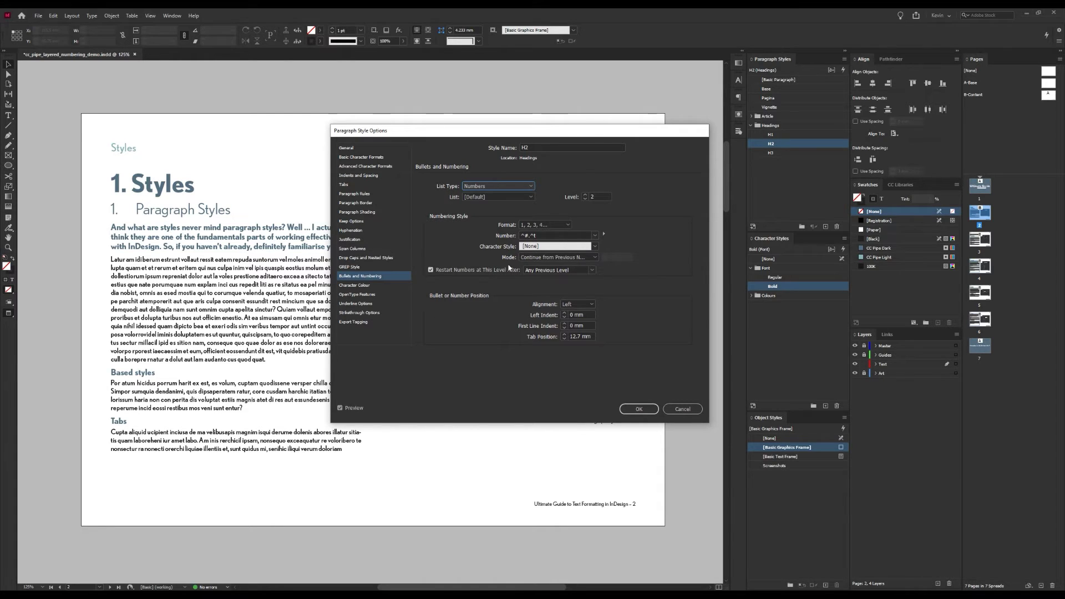
Step: Put a Level 1 number placeholder and a period before H2's current number, making the expression ^1.^#.^t, with the 1, 2, 3, 4... format
{"action": "left_click", "coordinate": [522, 235]}
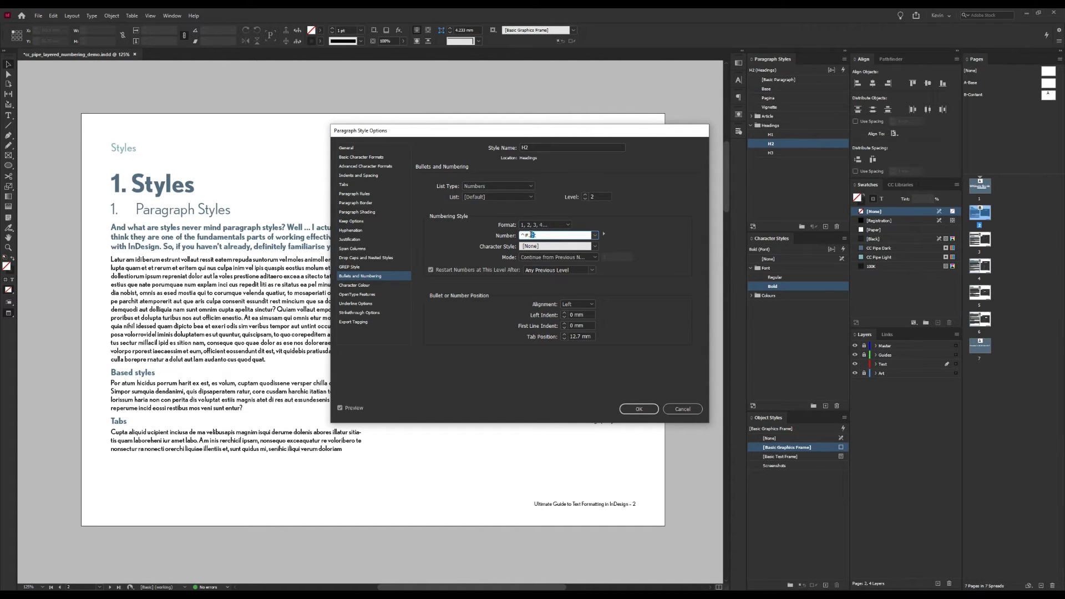
{"action": "key", "text": "Left"}
{"action": "key", "text": "Left"}
{"action": "key", "text": "Left"}
{"action": "key", "text": "Left"}
{"action": "left_click", "coordinate": [604, 235]}
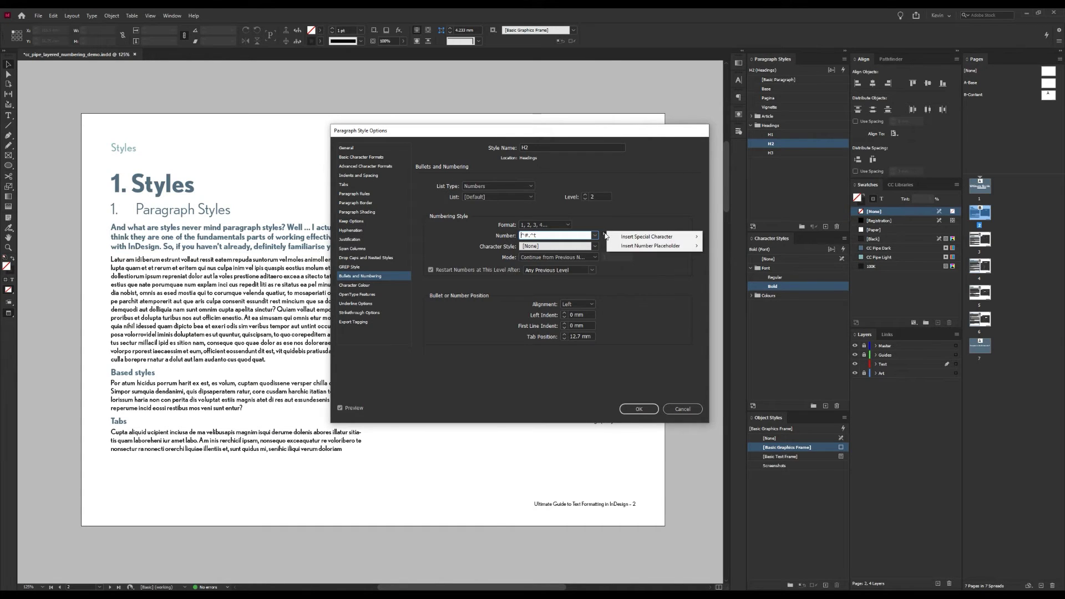
{"action": "mouse_move", "coordinate": [627, 246]}
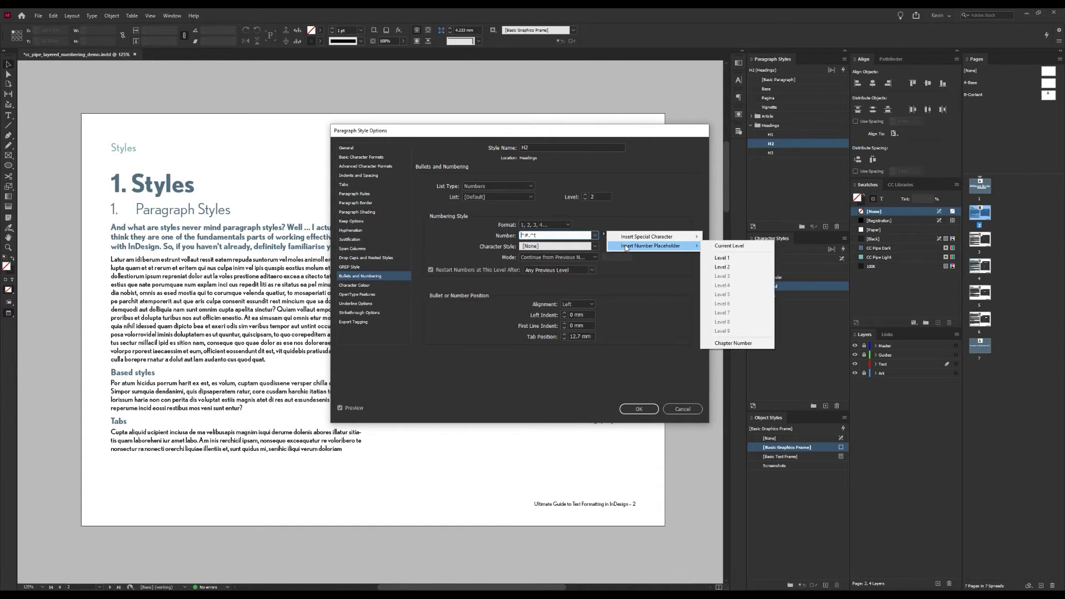
{"action": "left_click", "coordinate": [726, 259]}
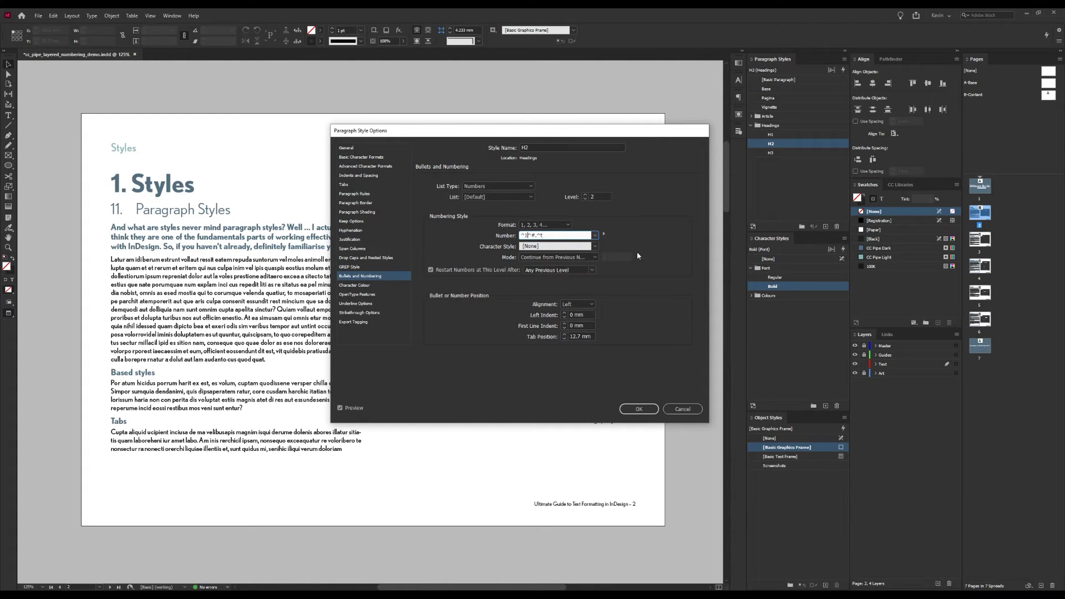
{"action": "type", "text": "."}
{"action": "left_click", "coordinate": [560, 227]}
{"action": "left_click", "coordinate": [623, 223]}
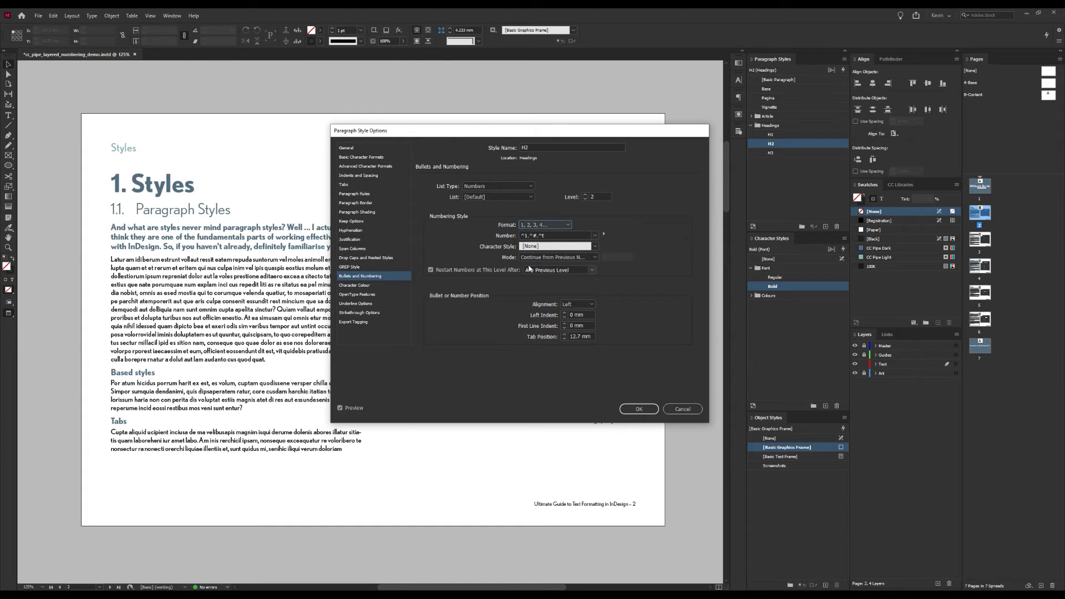
Step: Assign the Light character style to the H2 numbers, set their tab position to 9 mm, and apply the style changes
{"action": "left_click", "coordinate": [534, 247]}
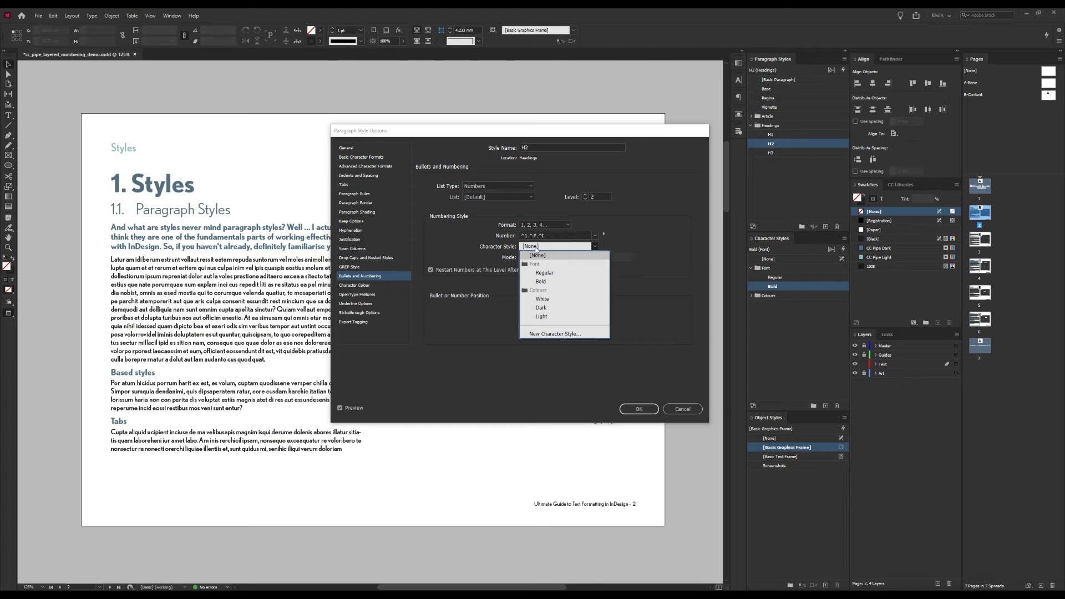
{"action": "left_click", "coordinate": [541, 317]}
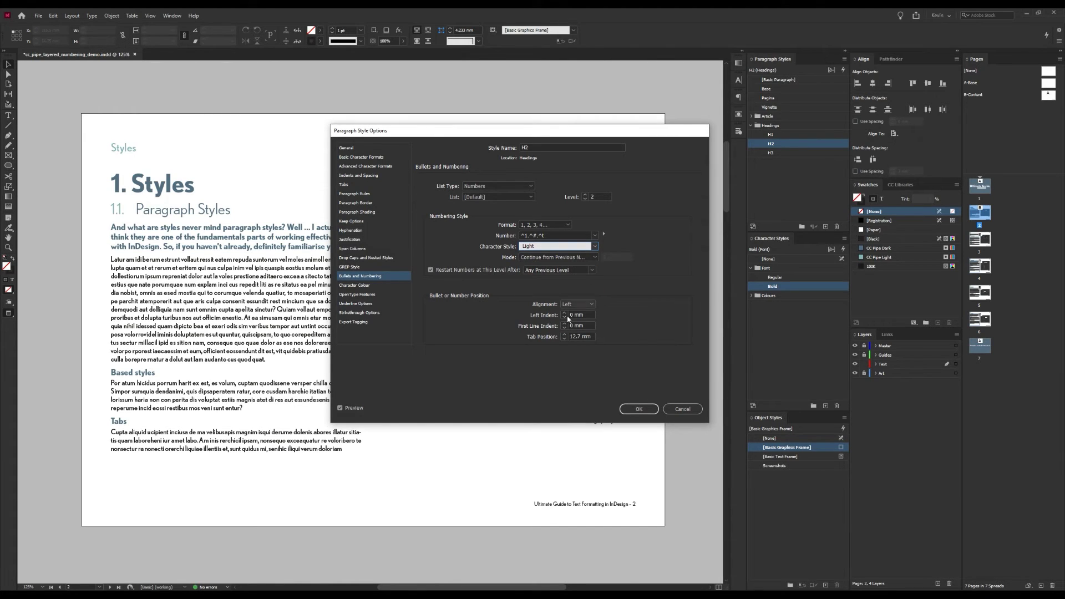
{"action": "left_click", "coordinate": [577, 337]}
{"action": "key", "text": "Down"}
{"action": "key", "text": "Down"}
{"action": "key", "text": "Down"}
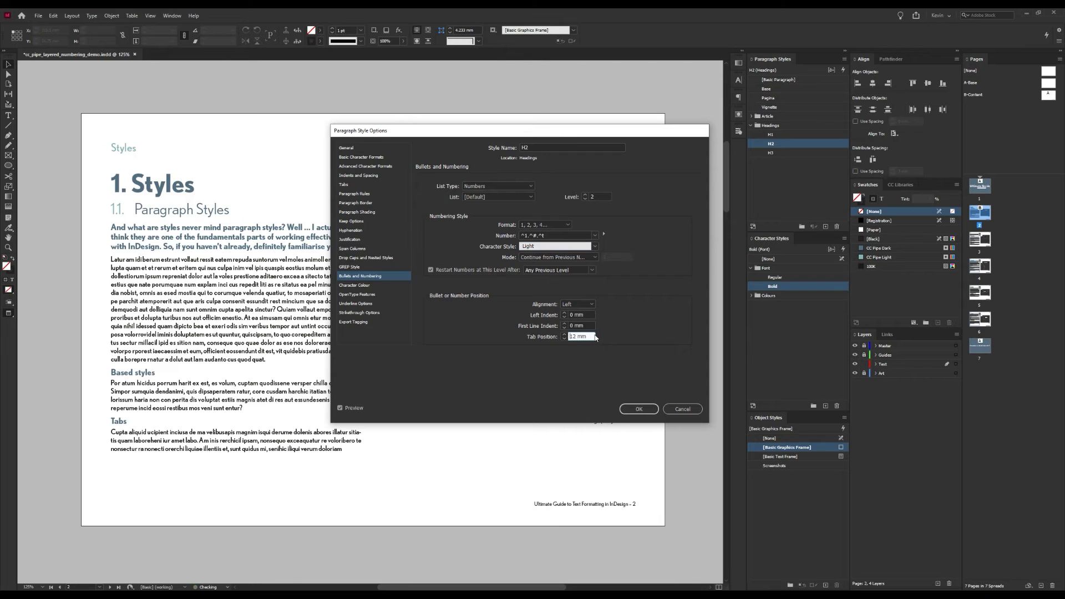
{"action": "key", "text": "Down"}
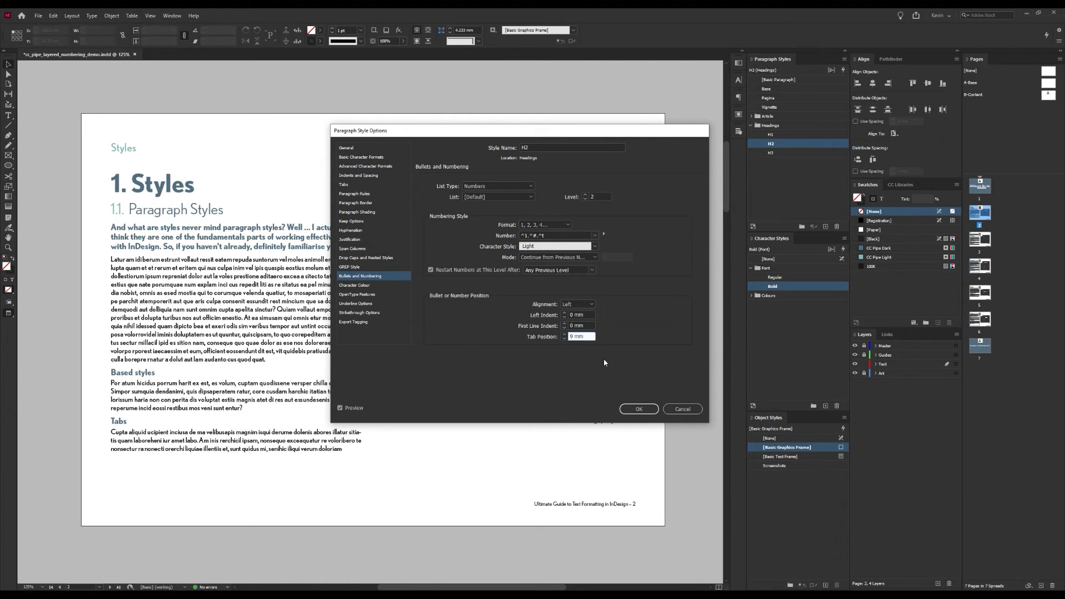
{"action": "left_click", "coordinate": [639, 409]}
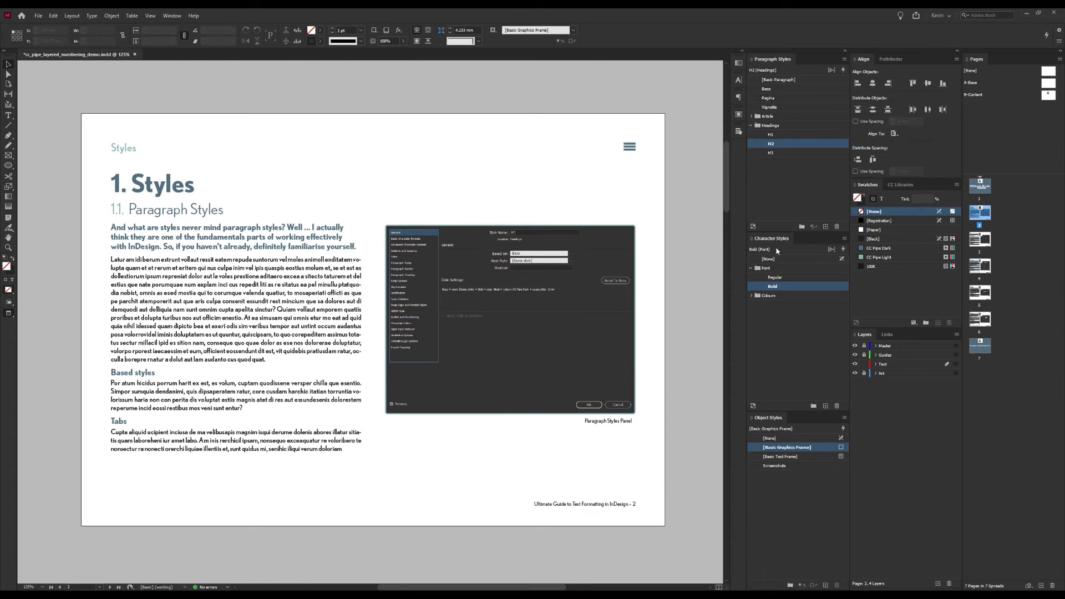
Step: Give the H3 paragraph style a Numbers list type at level 3
{"action": "double_click", "coordinate": [775, 152]}
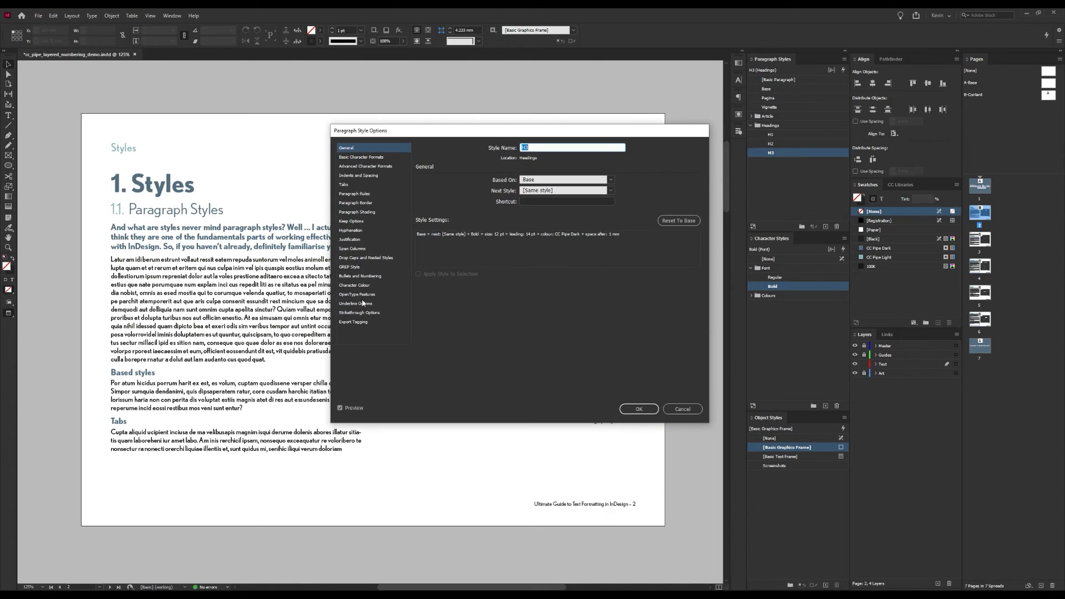
{"action": "left_click", "coordinate": [362, 276]}
{"action": "left_click", "coordinate": [498, 186]}
{"action": "left_click", "coordinate": [487, 213]}
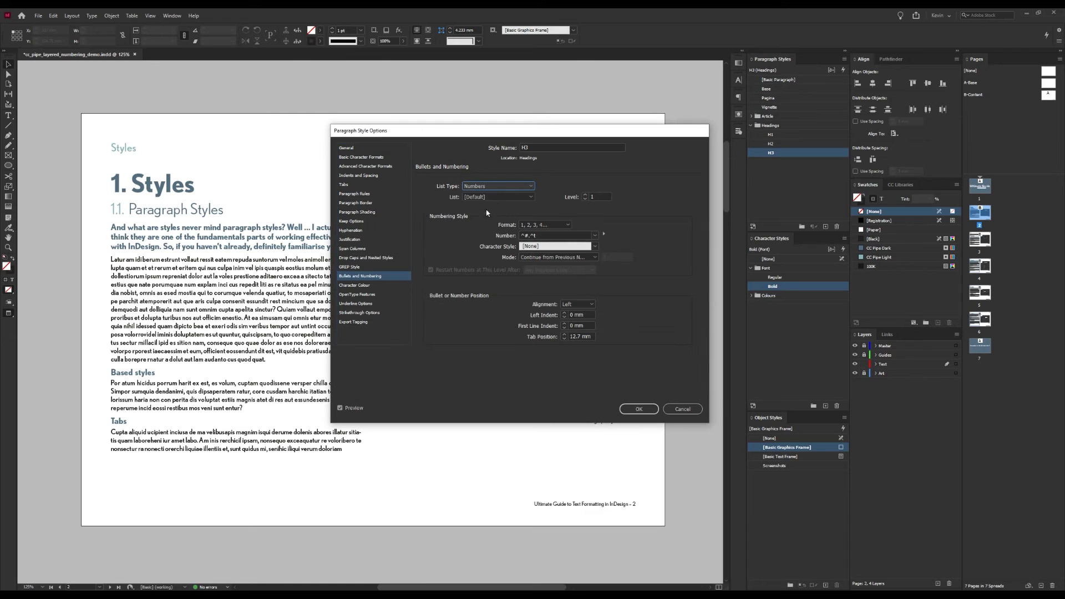
{"action": "left_click", "coordinate": [585, 195]}
{"action": "left_click", "coordinate": [585, 195]}
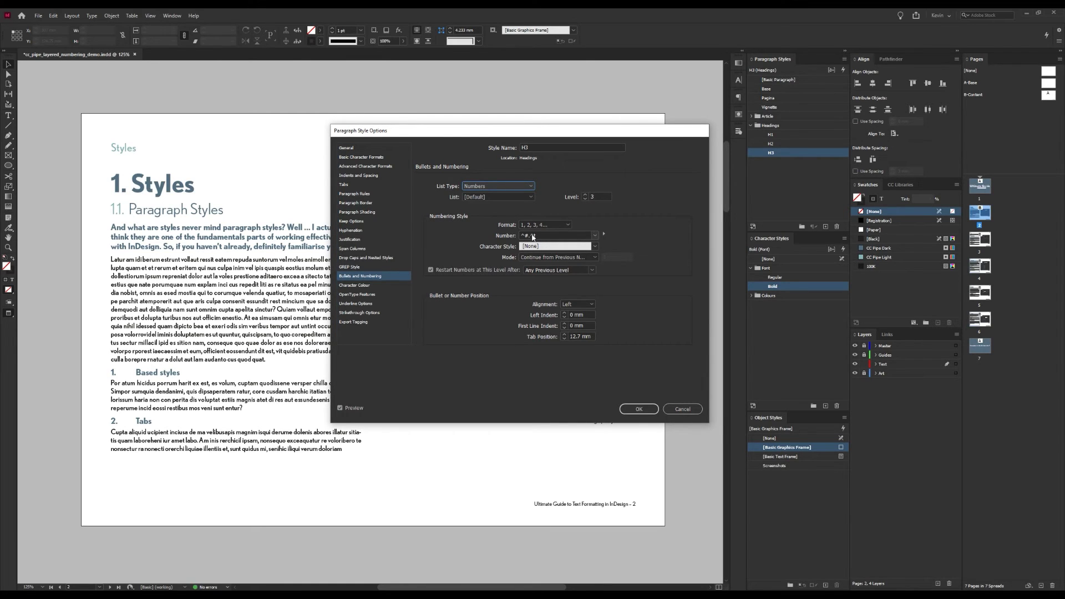
Step: Put Level 1 and Level 2 number placeholders, each followed by a period, before H3's current number, making the expression ^1.^2.^#.^t
{"action": "left_click", "coordinate": [535, 235]}
{"action": "left_click", "coordinate": [603, 234]}
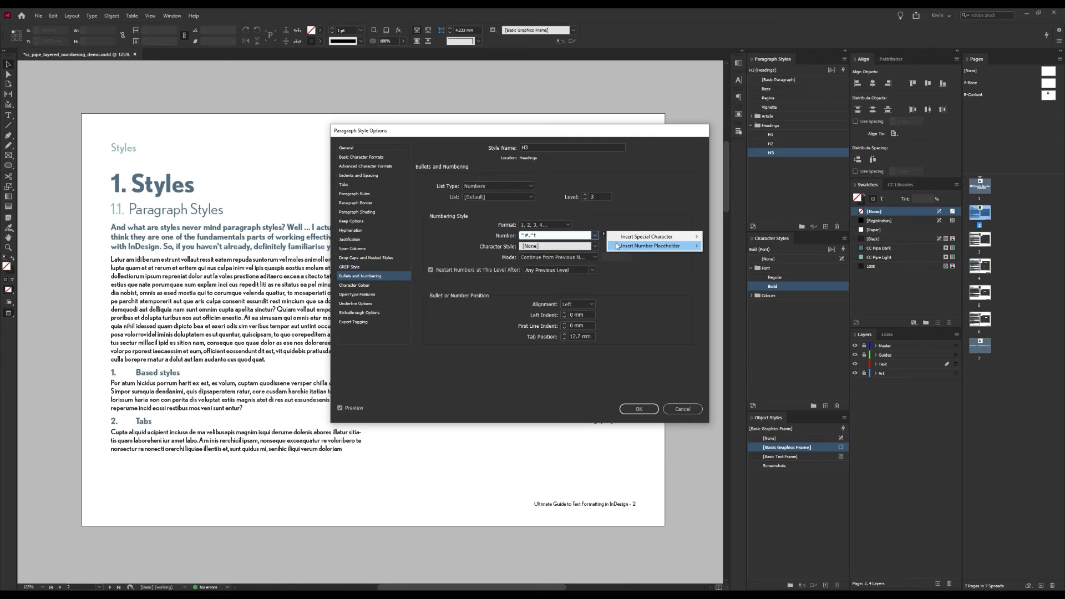
{"action": "mouse_move", "coordinate": [696, 246]}
{"action": "left_click", "coordinate": [731, 257]}
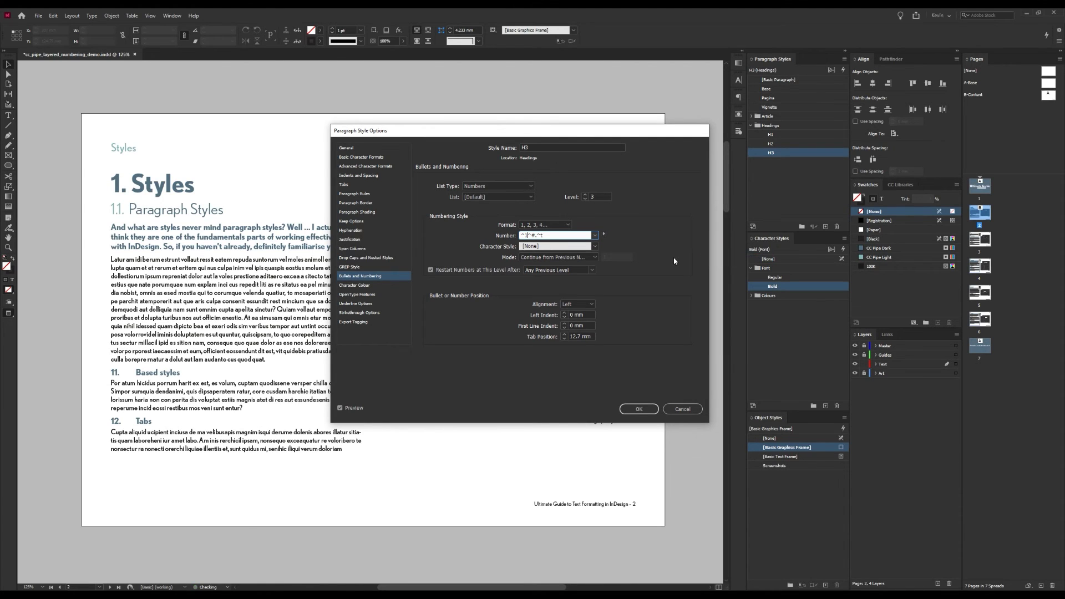
{"action": "type", "text": "."}
{"action": "left_click", "coordinate": [604, 234]}
{"action": "mouse_move", "coordinate": [639, 248]}
{"action": "left_click", "coordinate": [729, 271]}
{"action": "type", "text": "."}
Step: Assign the Light character style to the H3 numbers, reduce their tab position slightly, and apply the style changes
{"action": "left_click", "coordinate": [555, 246]}
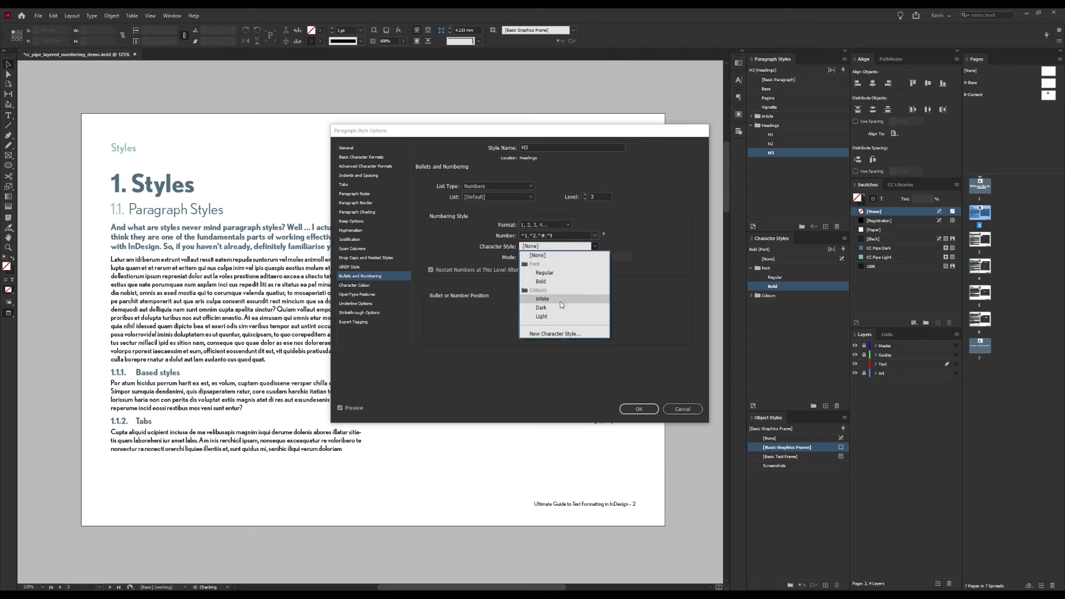
{"action": "left_click", "coordinate": [564, 317]}
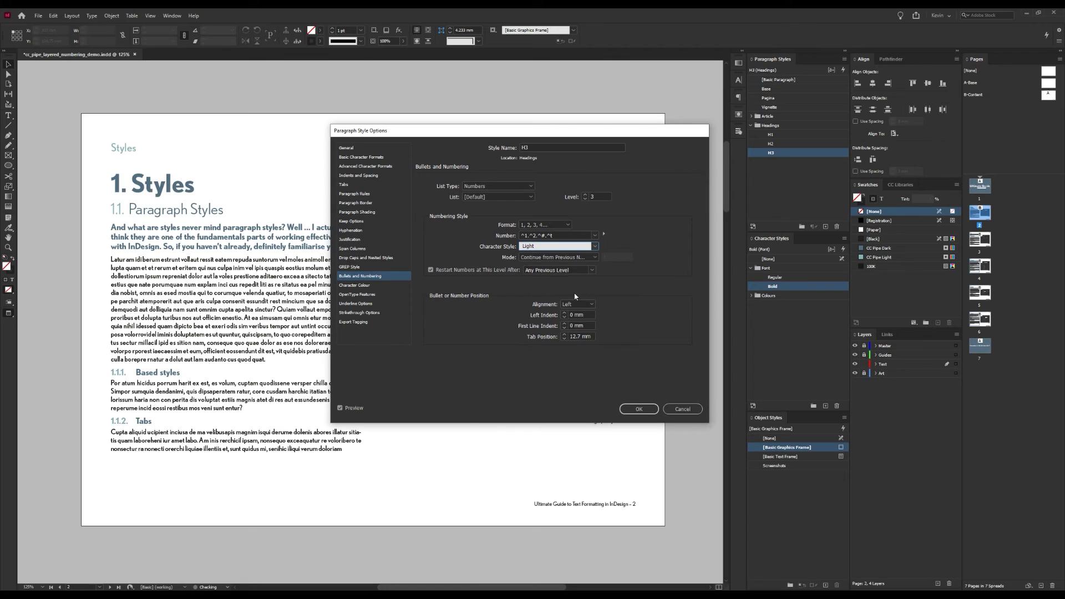
{"action": "left_click", "coordinate": [564, 338]}
{"action": "left_click", "coordinate": [564, 337]}
{"action": "left_click", "coordinate": [564, 337]}
{"action": "left_click", "coordinate": [564, 338]}
{"action": "left_click", "coordinate": [639, 409]}
Step: Check the numbering and tab spacing of the H3 headings in the Object Styles section
{"action": "scroll", "coordinate": [440, 311], "scroll_direction": "down", "scroll_amount": 6}
{"action": "scroll", "coordinate": [438, 311], "scroll_direction": "down", "scroll_amount": 8}
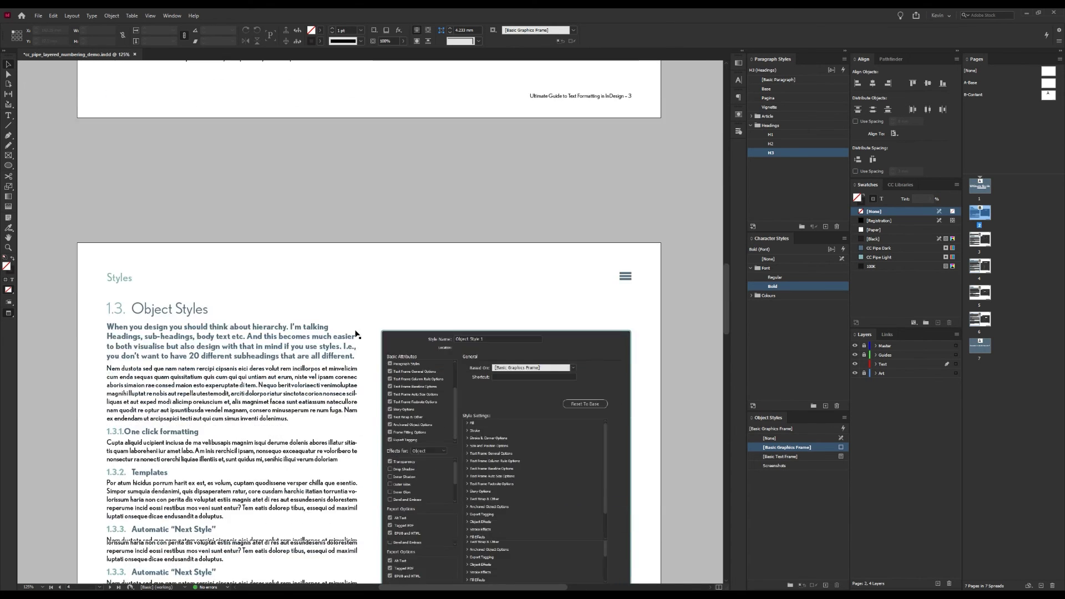
{"action": "scroll", "coordinate": [159, 329], "scroll_direction": "up", "scroll_amount": 2}
{"action": "left_click_drag", "start_coordinate": [172, 536], "coordinate": [177, 304]}
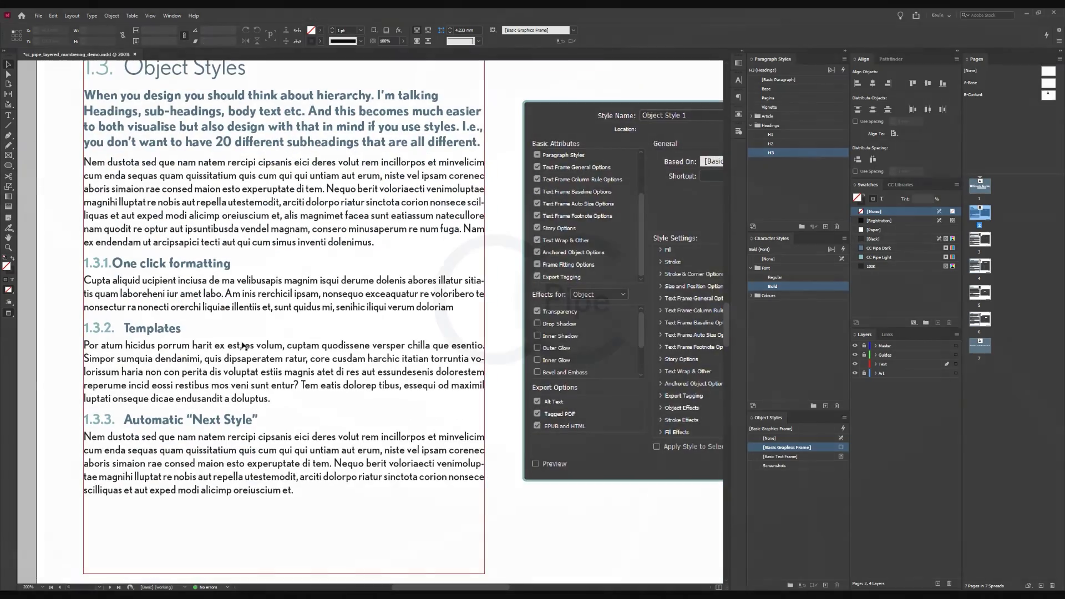